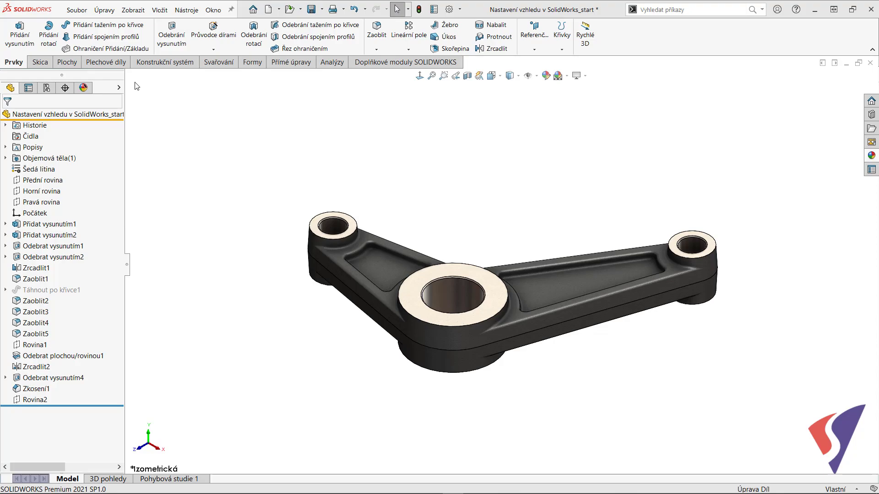
Zoom into the black bracket's central boss to inspect its texture, then fit the whole part.
{"action": "left_click", "coordinate": [443, 76]}
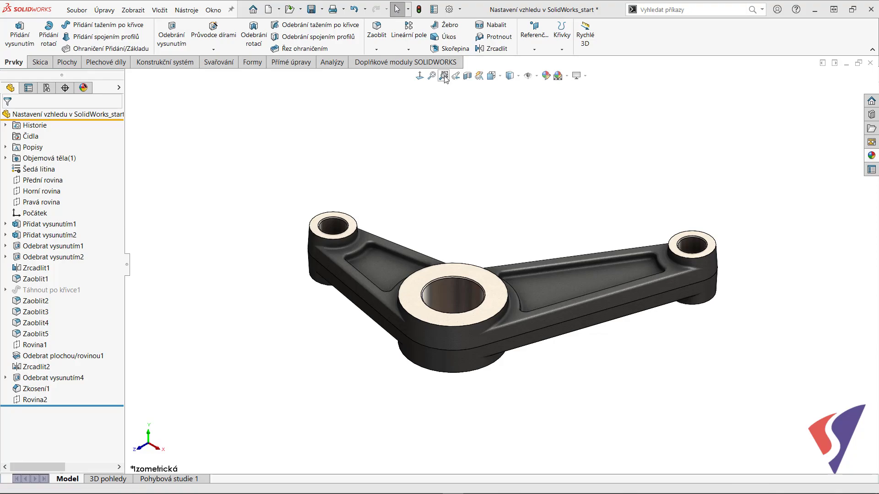
{"action": "left_click_drag", "start_coordinate": [401, 235], "coordinate": [627, 376]}
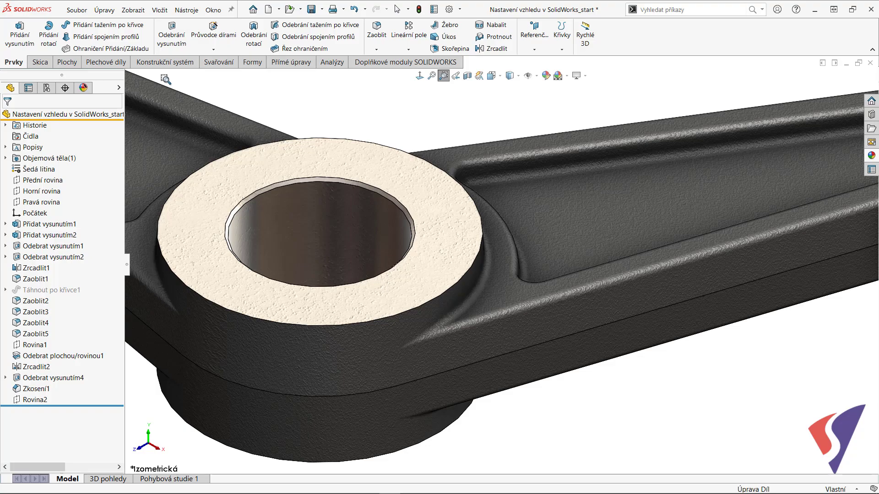
{"action": "key", "text": "f"}
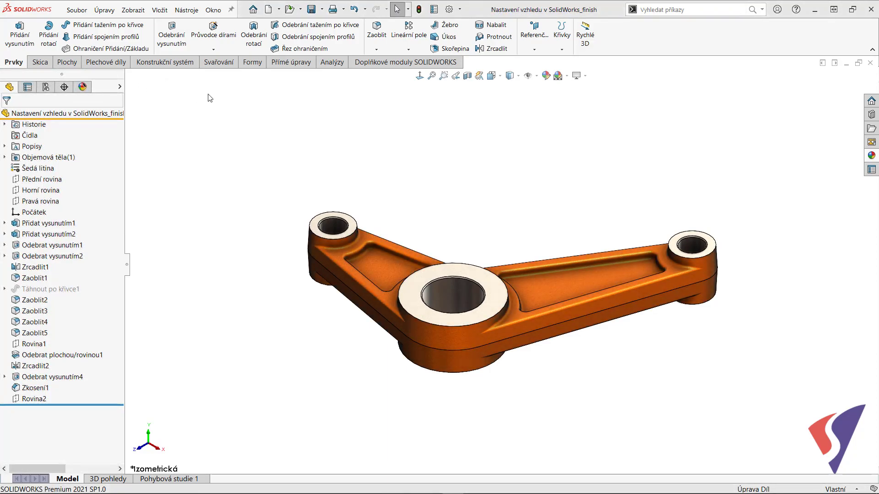
Zoom into the orange bracket's central boss, then fit the whole part back in view.
{"action": "left_click", "coordinate": [444, 75]}
{"action": "left_click_drag", "start_coordinate": [385, 218], "coordinate": [611, 392]}
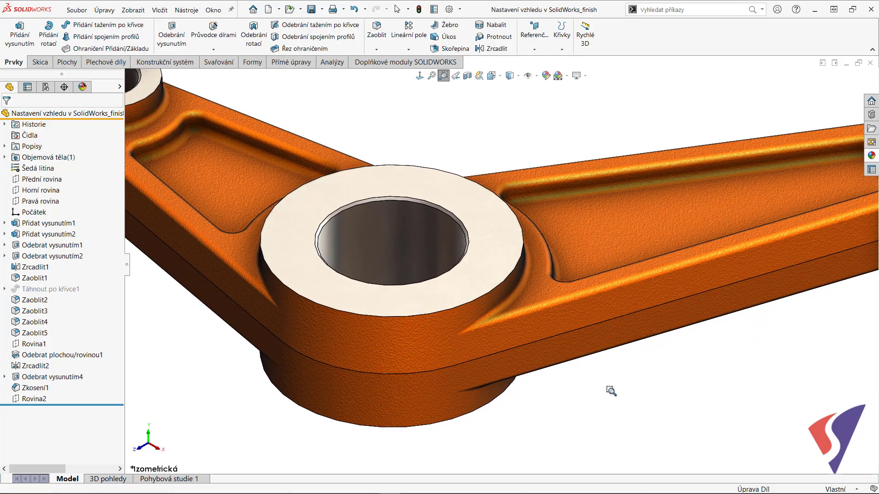
{"action": "key", "text": "f"}
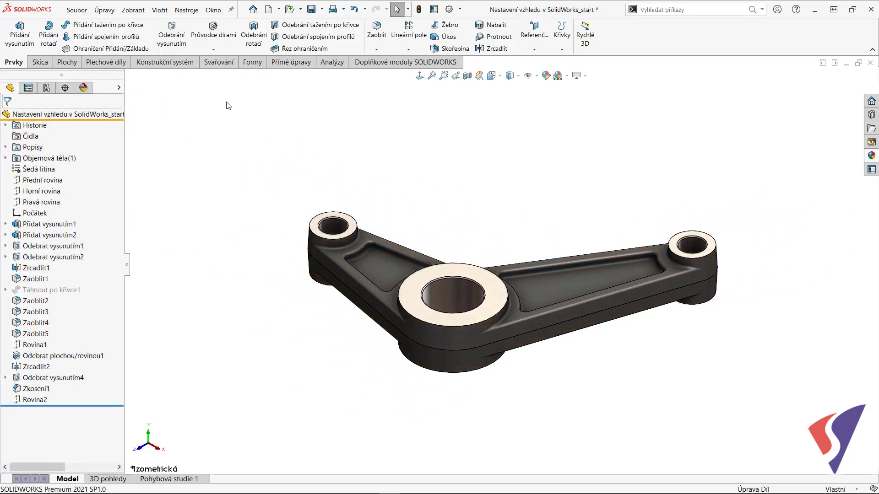
Edit the lité železo appearance from the Appearances list, view its Mapping, and switch to advanced mode.
{"action": "left_click", "coordinate": [587, 76]}
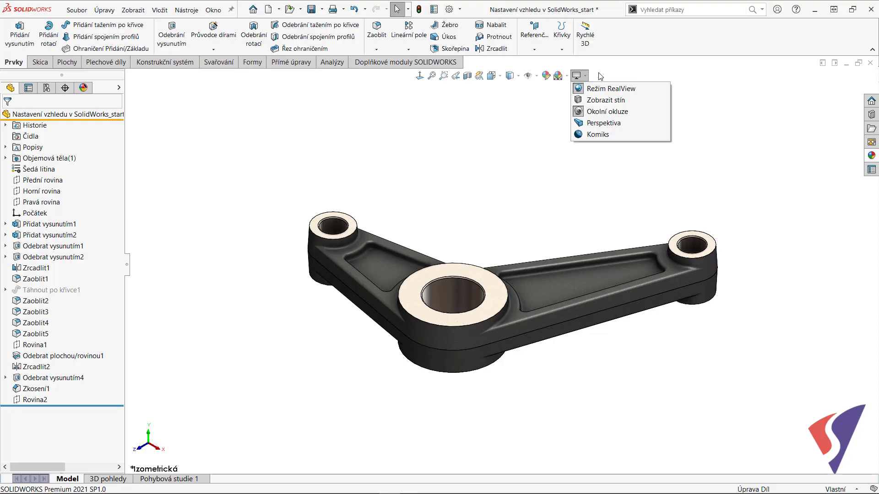
{"action": "left_click", "coordinate": [83, 88]}
{"action": "mouse_move", "coordinate": [48, 180]}
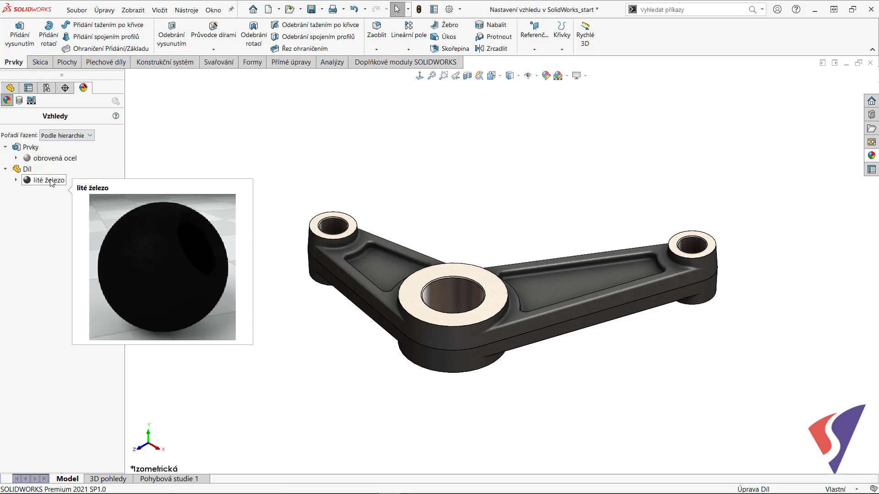
{"action": "right_click", "coordinate": [50, 183]}
{"action": "left_click", "coordinate": [76, 197]}
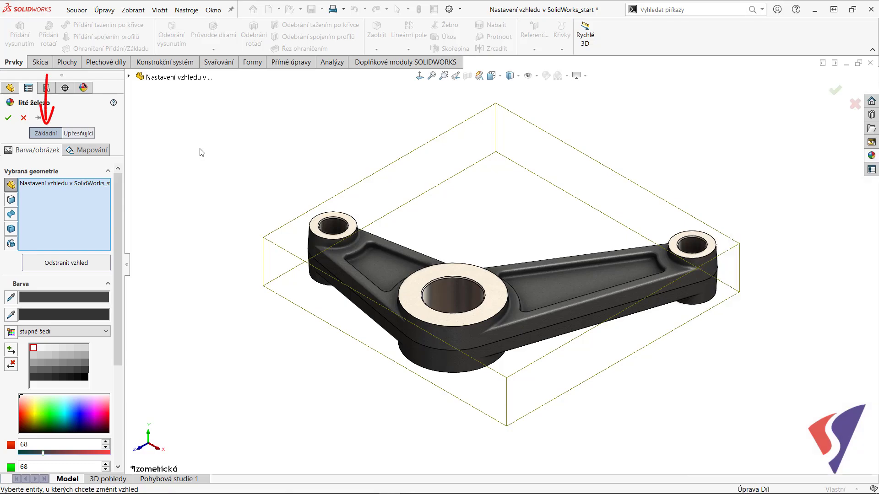
{"action": "left_click", "coordinate": [88, 150]}
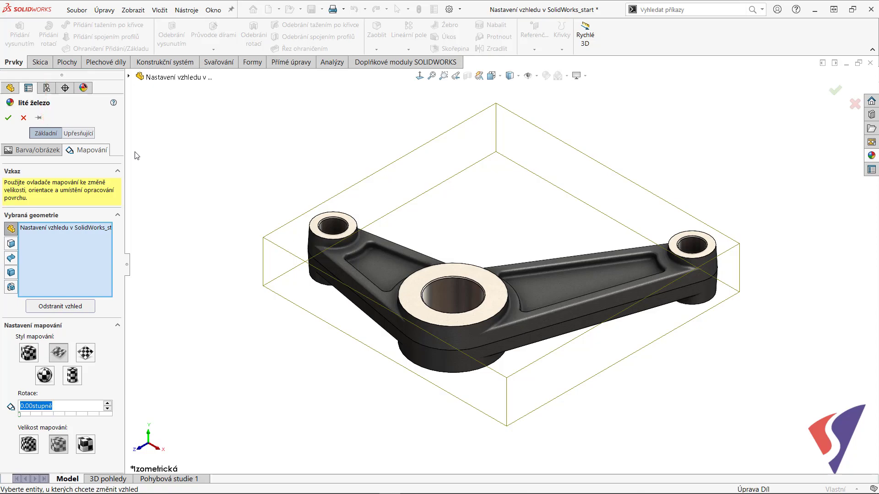
{"action": "left_click", "coordinate": [78, 133]}
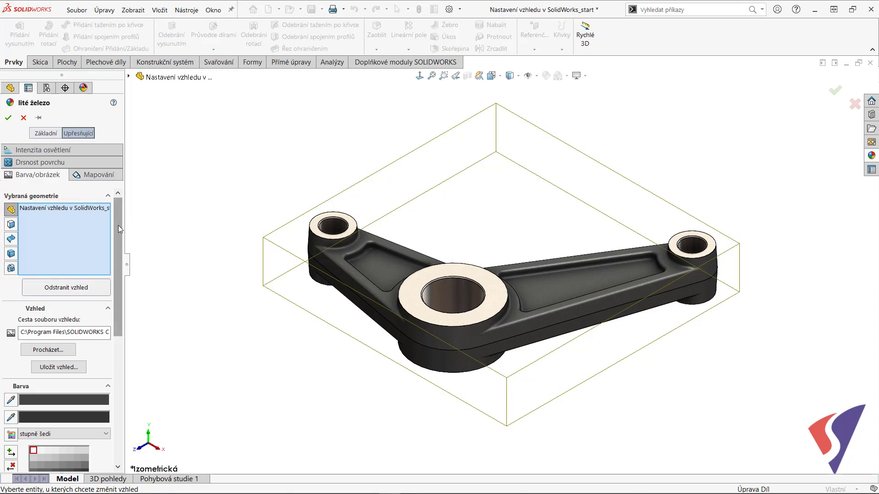
Browse the colour palette swatches (pastel, standard, then back to greyscale).
{"action": "left_click_drag", "start_coordinate": [118, 225], "coordinate": [122, 301]}
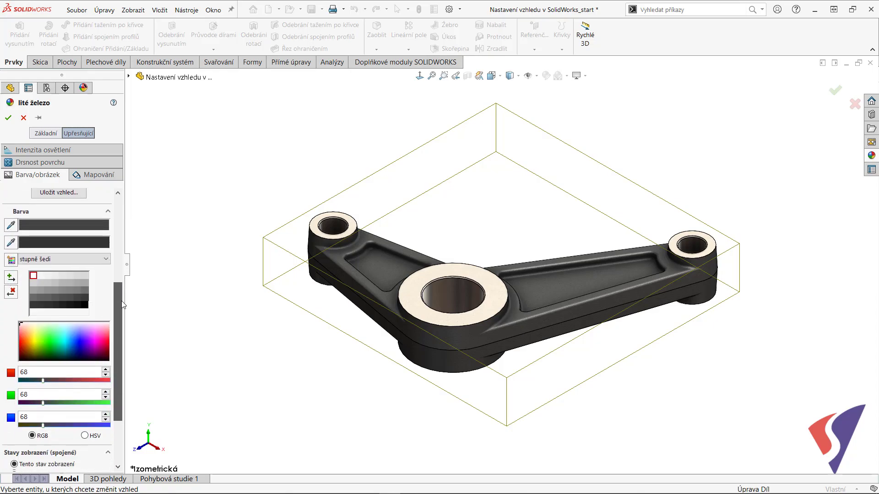
{"action": "left_click", "coordinate": [103, 259]}
{"action": "left_click", "coordinate": [102, 266]}
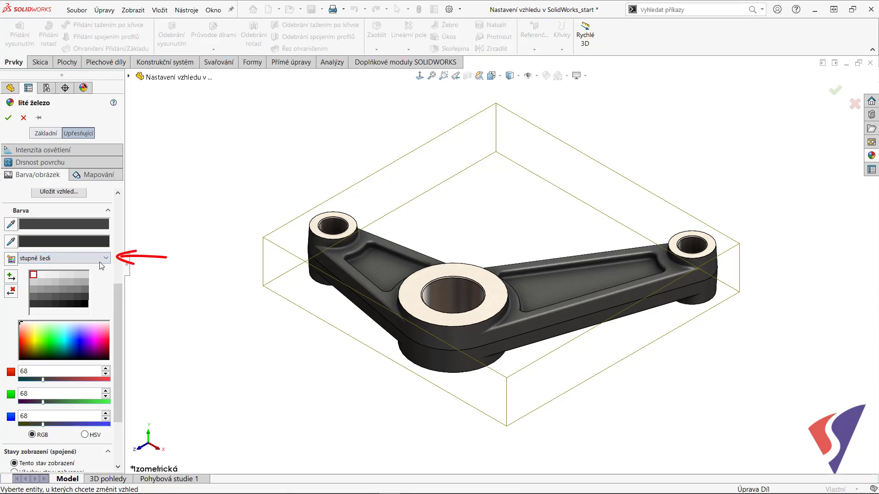
{"action": "left_click", "coordinate": [96, 275]}
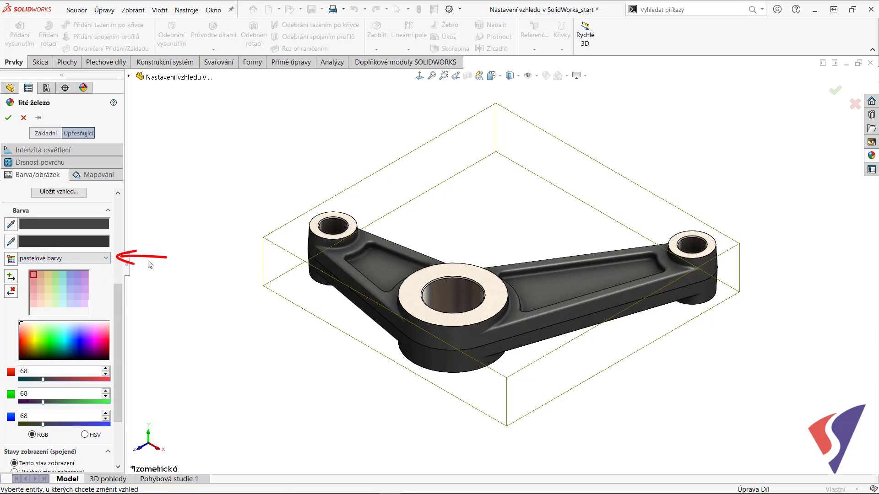
{"action": "left_click", "coordinate": [106, 258]}
{"action": "left_click", "coordinate": [92, 283]}
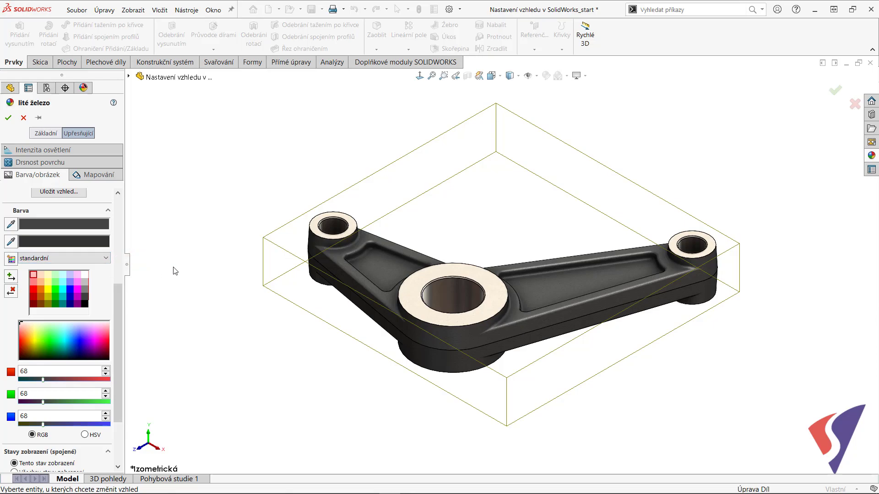
{"action": "left_click", "coordinate": [91, 258]}
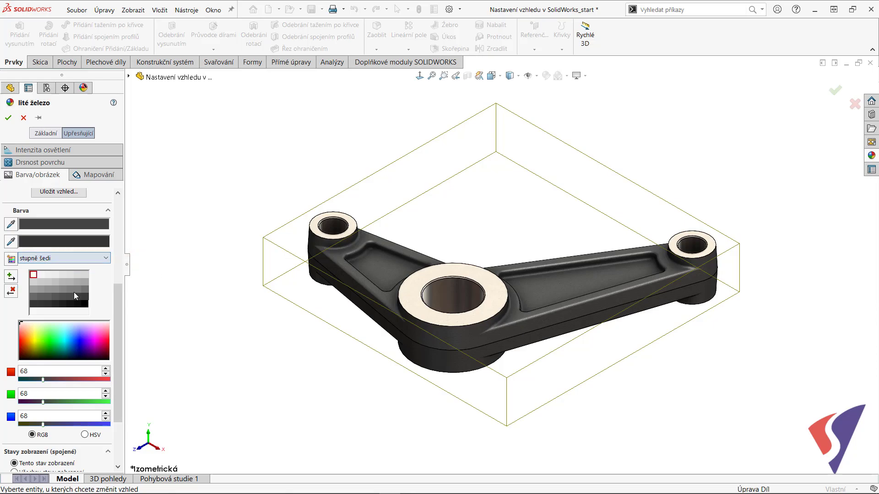
Set the lité železo colour to RGB 225, 90, 0, turning the bracket orange.
{"action": "left_click_drag", "start_coordinate": [117, 313], "coordinate": [115, 331]}
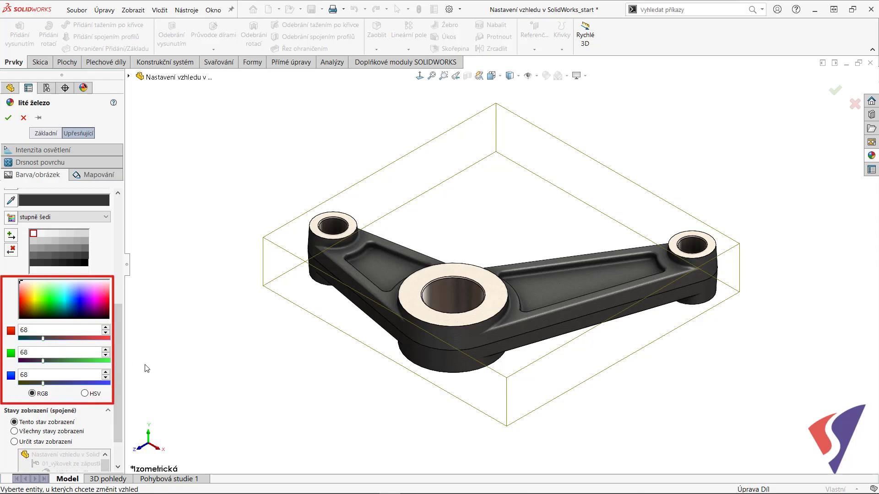
{"action": "double_click", "coordinate": [39, 327]}
{"action": "type", "text": "225"}
{"action": "double_click", "coordinate": [35, 349]}
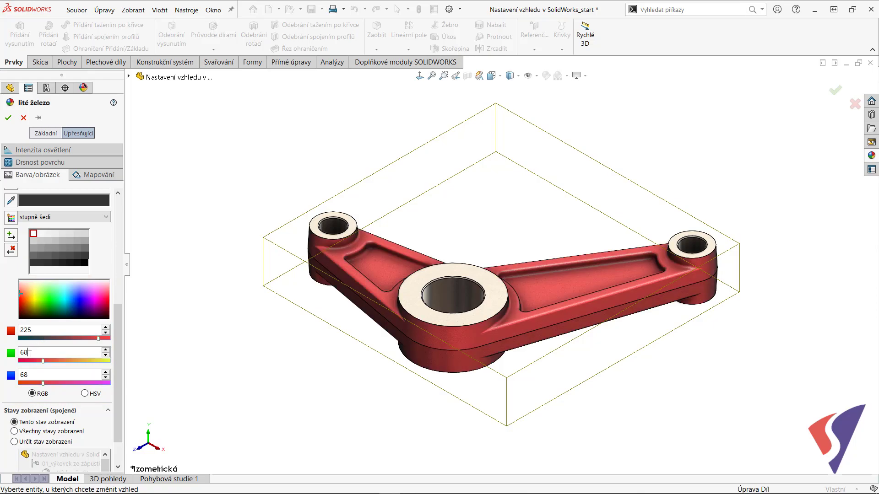
{"action": "type", "text": "90"}
{"action": "key", "text": "Return"}
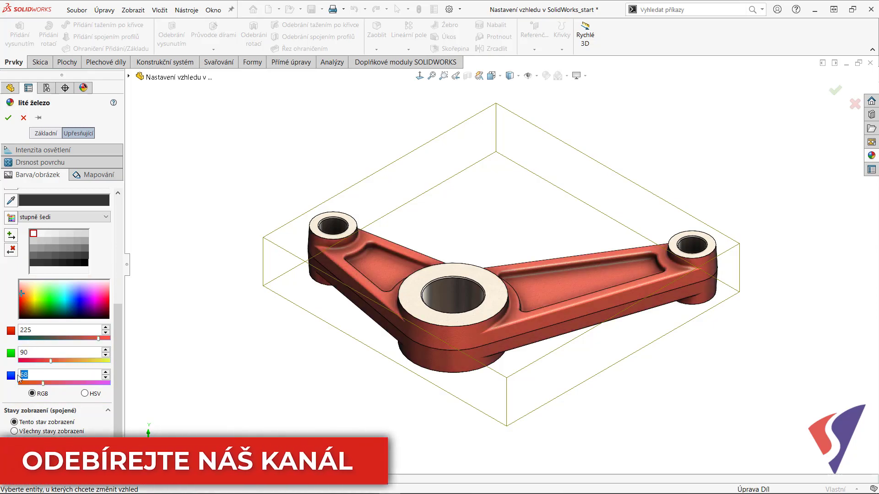
{"action": "double_click", "coordinate": [26, 373]}
{"action": "type", "text": "0"}
{"action": "key", "text": "Return"}
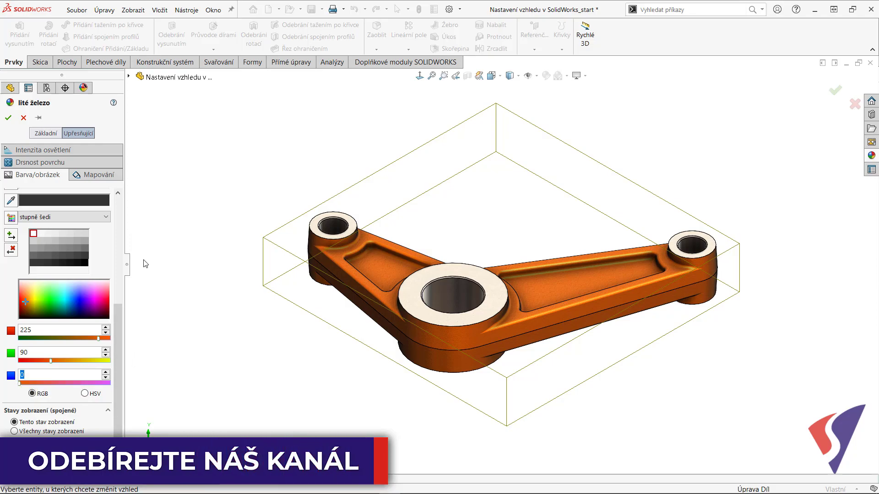
{"action": "left_click", "coordinate": [77, 163]}
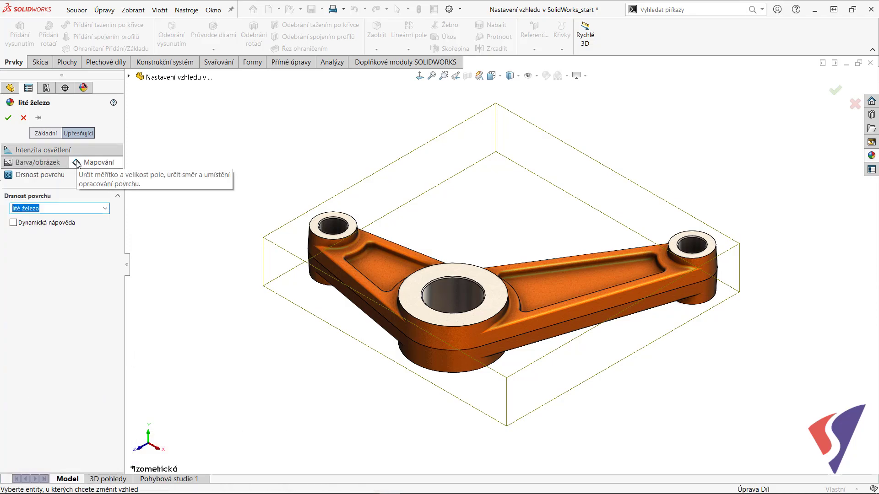
Review the surface roughness types, show Mapping settings, and zoom into the central boss texture.
{"action": "left_click", "coordinate": [105, 209]}
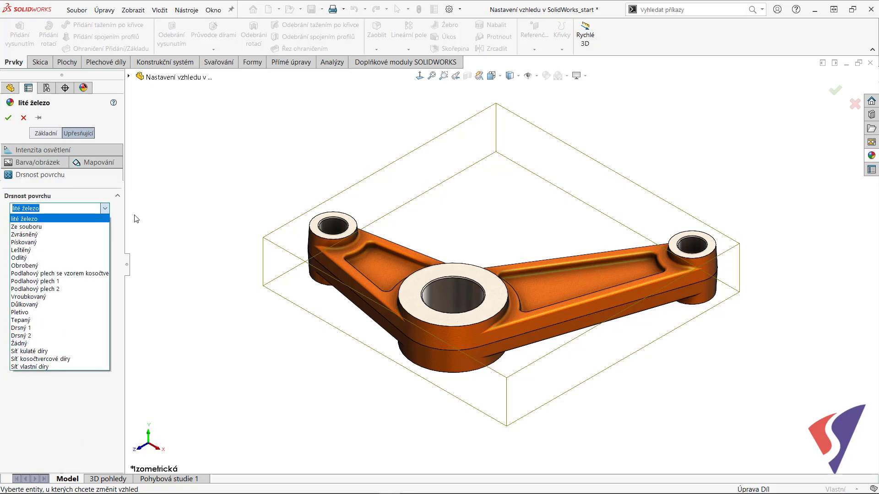
{"action": "left_click", "coordinate": [115, 164]}
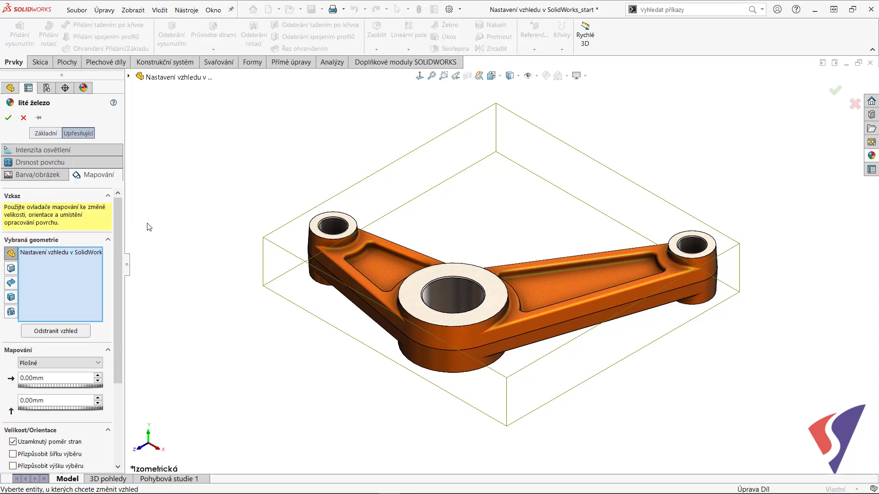
{"action": "left_click", "coordinate": [444, 76]}
{"action": "left_click_drag", "start_coordinate": [393, 227], "coordinate": [638, 379]}
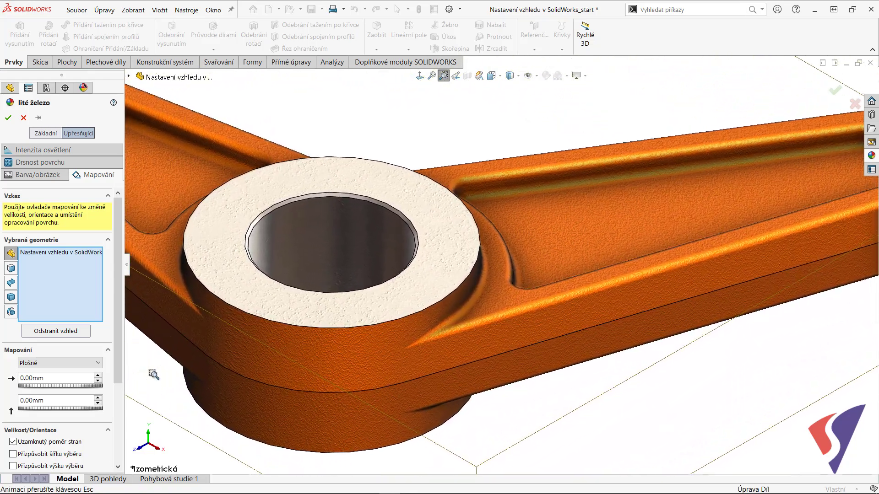
{"action": "key", "text": "Escape"}
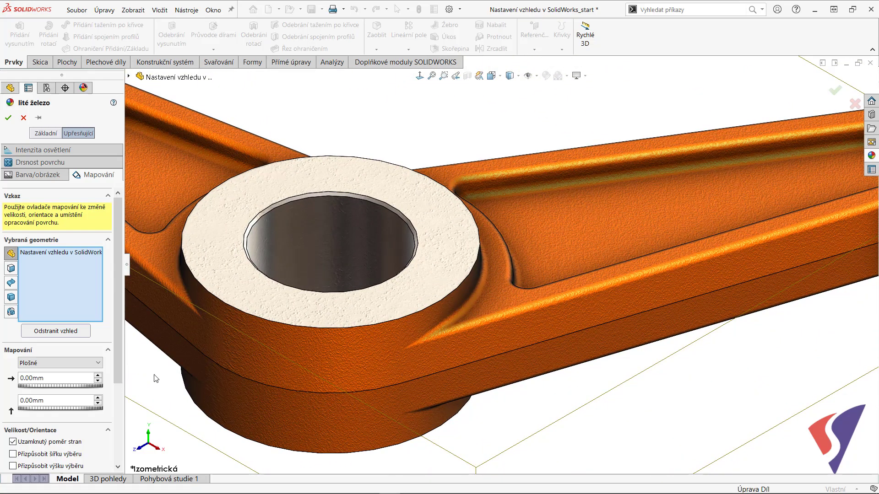
{"action": "left_click_drag", "start_coordinate": [121, 259], "coordinate": [117, 335]}
Preview projection, spherical, cylindrical and automatic mapping on the cast-iron texture.
{"action": "left_click", "coordinate": [98, 243]}
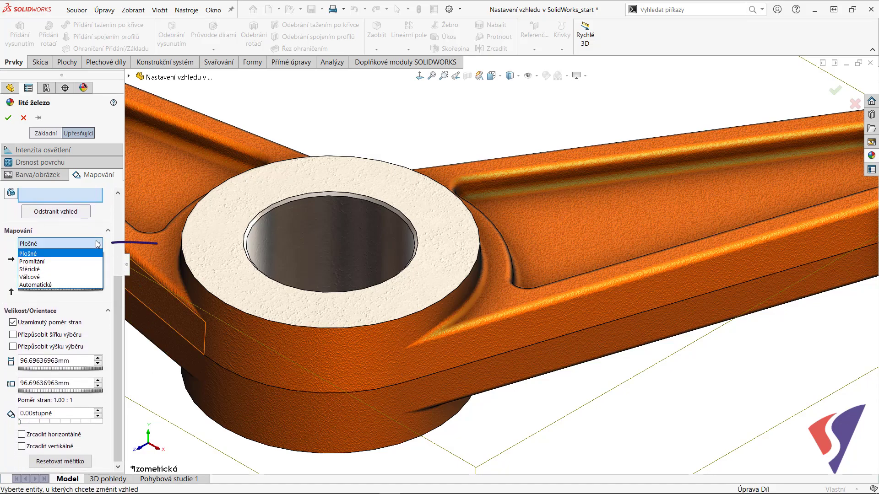
{"action": "left_click", "coordinate": [67, 261]}
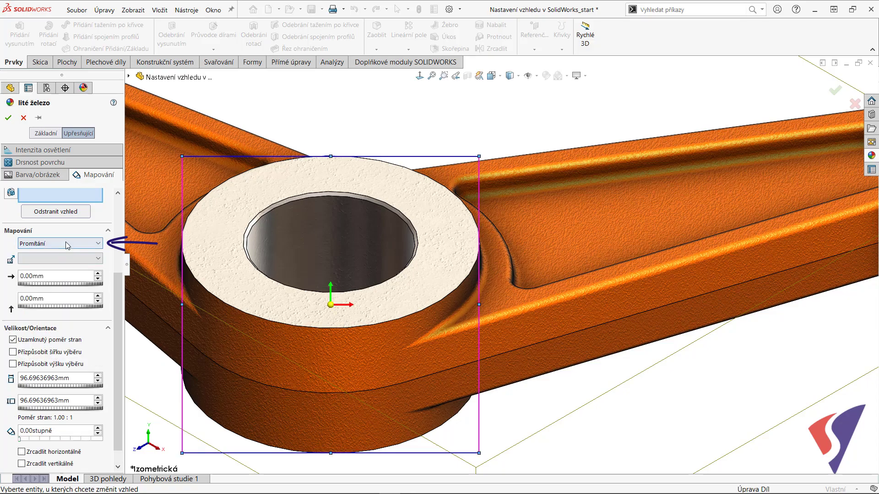
{"action": "left_click", "coordinate": [68, 245]}
{"action": "left_click", "coordinate": [51, 269]}
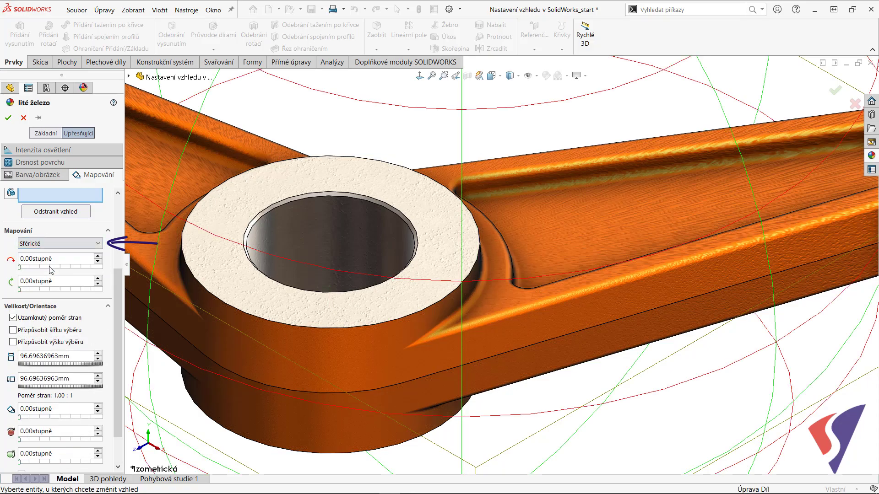
{"action": "left_click", "coordinate": [54, 244]}
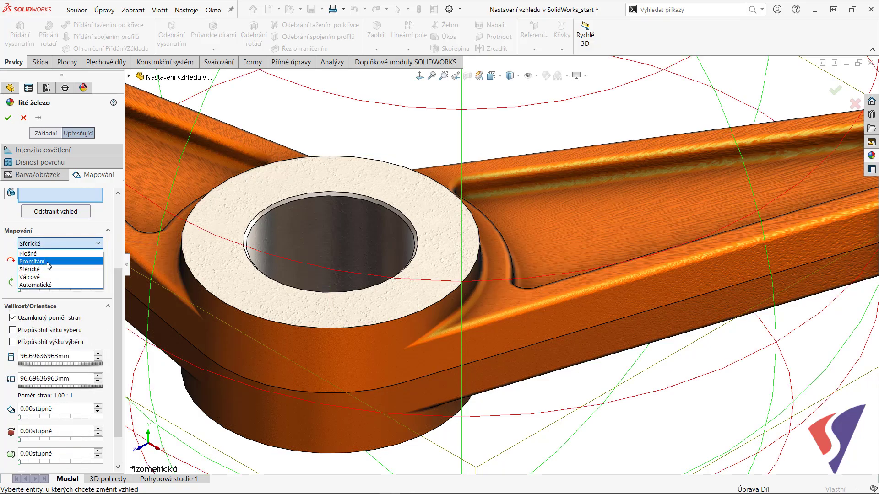
{"action": "left_click", "coordinate": [46, 271]}
{"action": "left_click", "coordinate": [56, 243]}
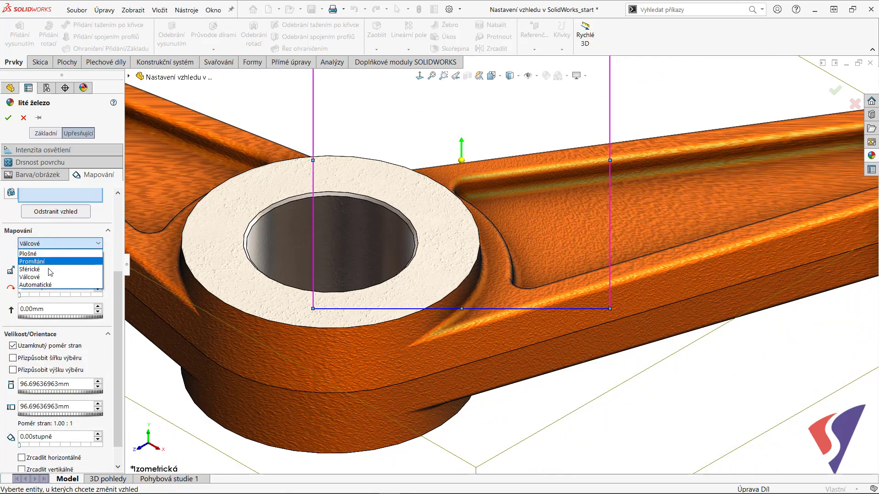
{"action": "left_click", "coordinate": [44, 284]}
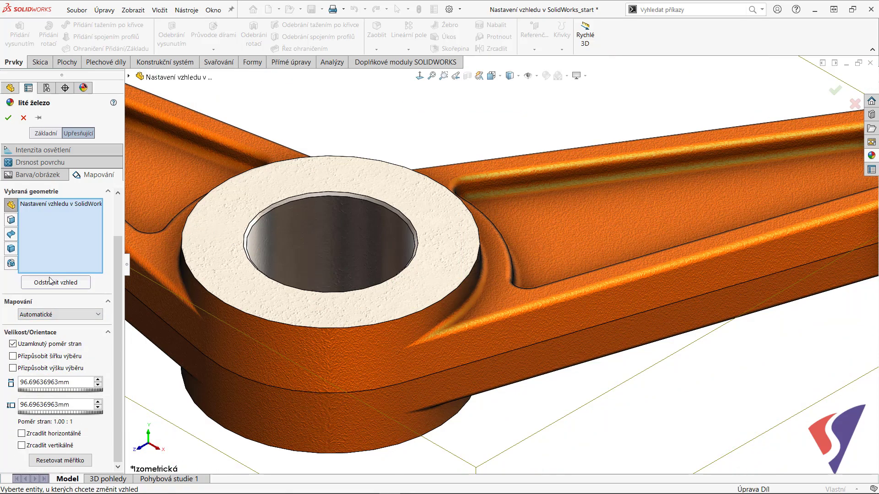
Choose Plošné (planar) mapping and set the horizontal offset to 0.00 mm.
{"action": "left_click", "coordinate": [52, 314]}
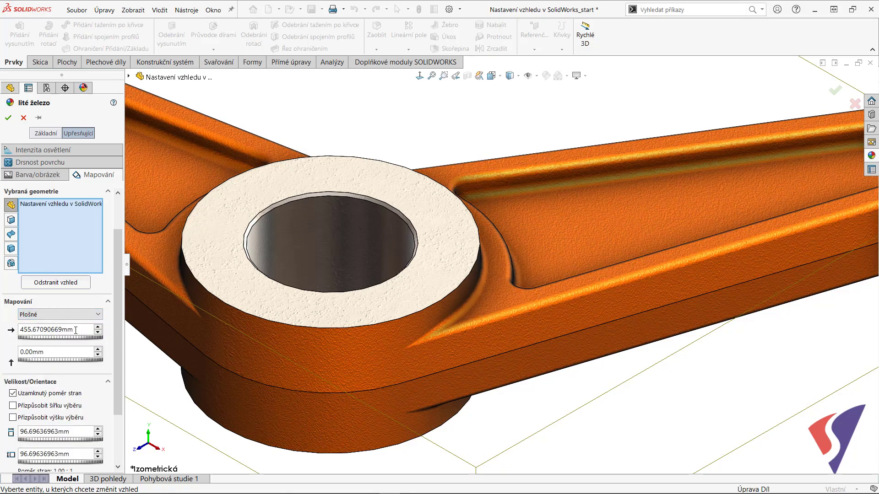
{"action": "type", "text": "0"}
{"action": "key", "text": "Return"}
{"action": "scroll", "coordinate": [119, 352], "scroll_direction": "down", "scroll_amount": 3}
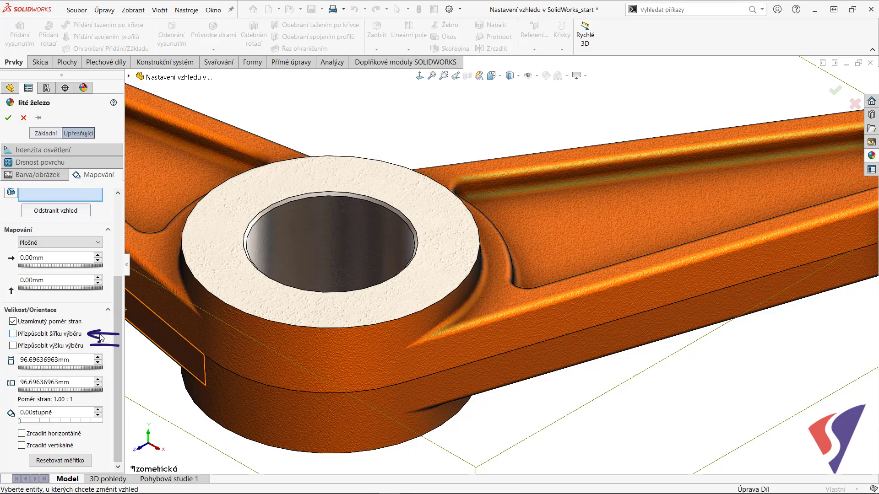
Toggle the fit-width and fit-height texture options on, then off again.
{"action": "left_click", "coordinate": [13, 334]}
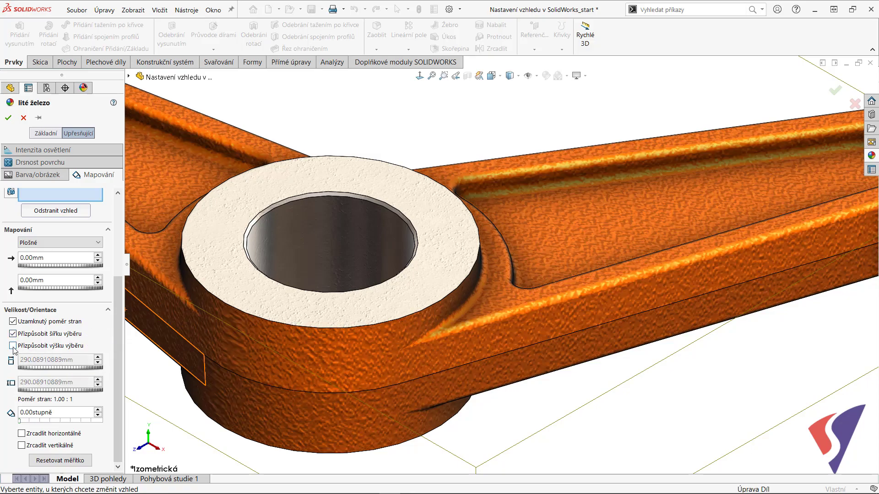
{"action": "left_click", "coordinate": [13, 345]}
{"action": "left_click", "coordinate": [13, 346]}
{"action": "left_click", "coordinate": [13, 334]}
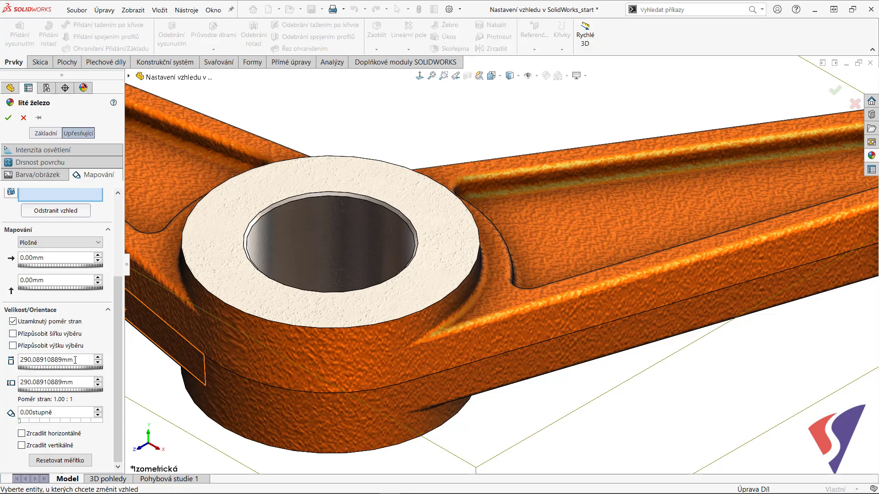
Set the cast-iron texture size to 100.00 mm by 100.00 mm.
{"action": "left_click_drag", "start_coordinate": [76, 360], "coordinate": [21, 360]}
{"action": "type", "text": "100"}
{"action": "key", "text": "Return"}
{"action": "left_click", "coordinate": [79, 385]}
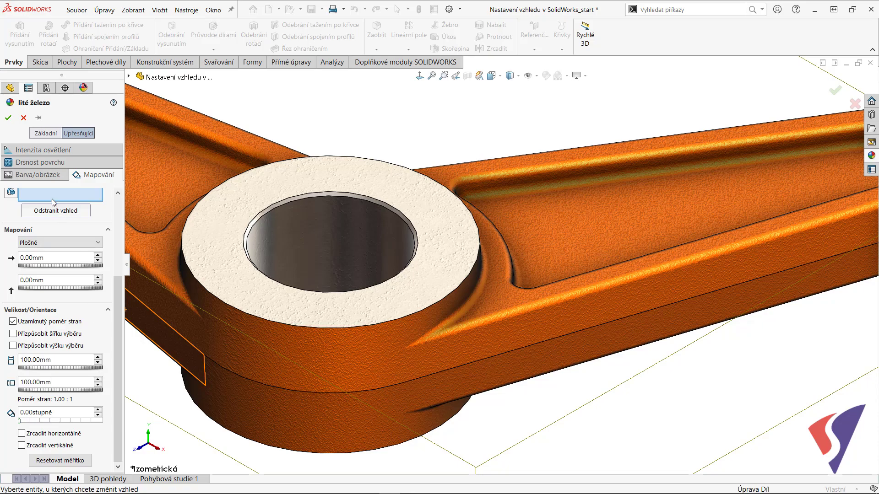
{"action": "left_click", "coordinate": [31, 152]}
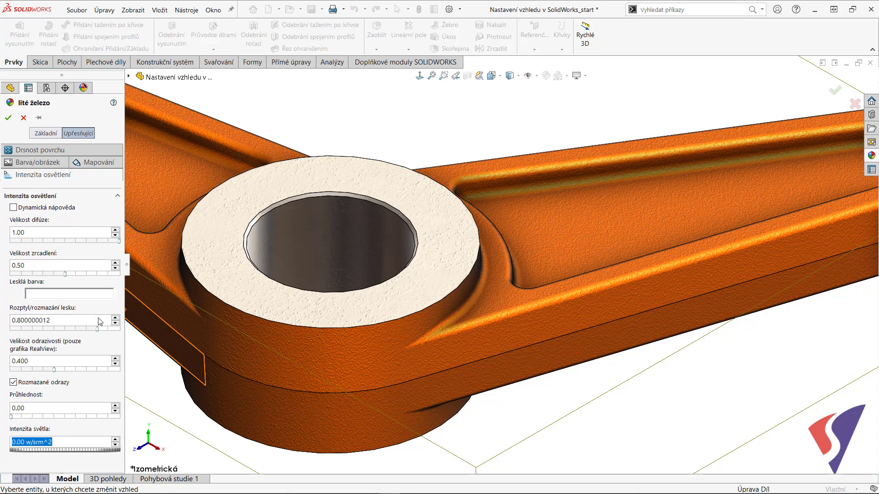
Preview transparency with the Průhlednost slider, leave it at 0.00, and accept the edits.
{"action": "mouse_move", "coordinate": [12, 417]}
{"action": "left_mouse_down"}
{"action": "mouse_move", "coordinate": [66, 417]}
{"action": "mouse_move", "coordinate": [10, 418]}
{"action": "left_mouse_up"}
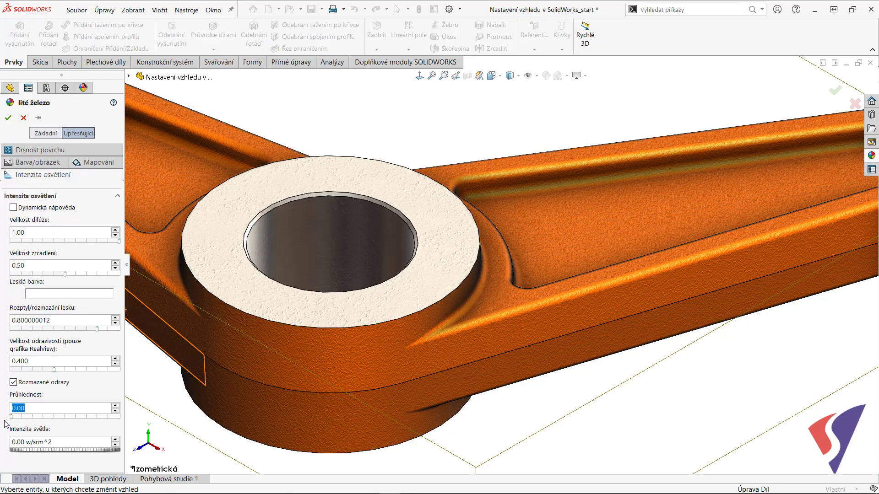
{"action": "left_click", "coordinate": [8, 119]}
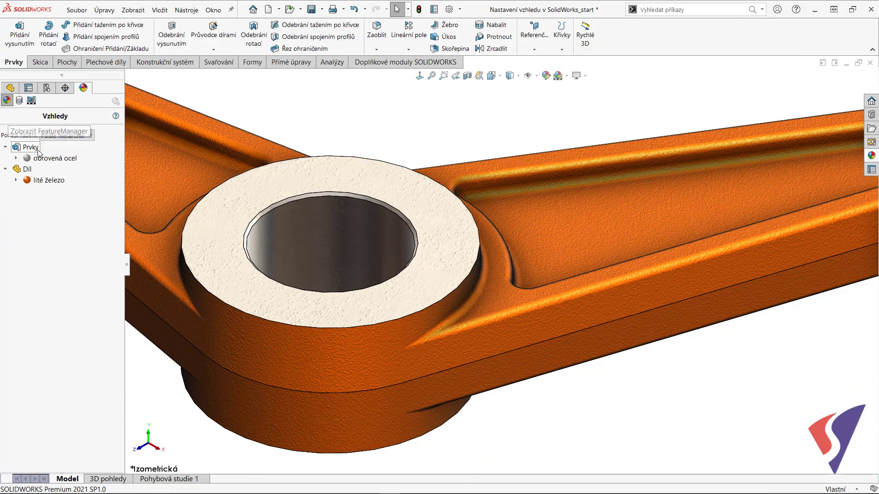
Edit the obrovená ocel boss appearance's mapping size to 25.00 mm by 25.00 mm and accept.
{"action": "left_click", "coordinate": [49, 159]}
{"action": "right_click", "coordinate": [48, 160]}
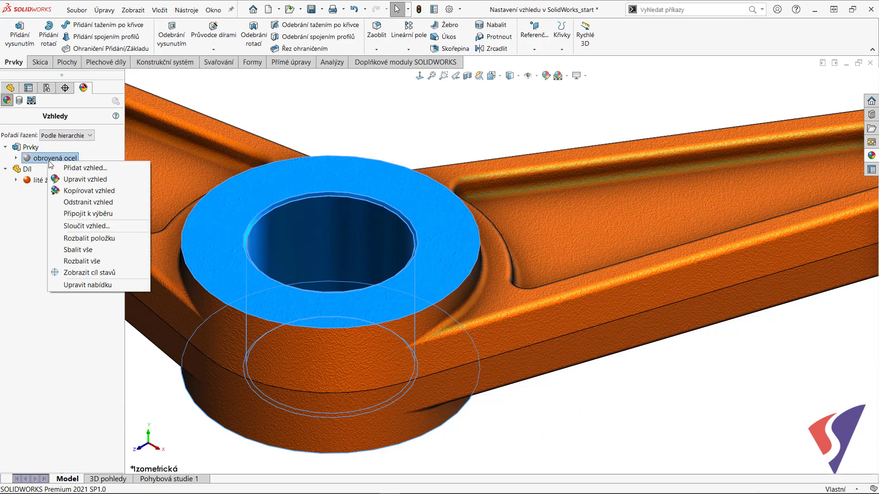
{"action": "left_click", "coordinate": [81, 180]}
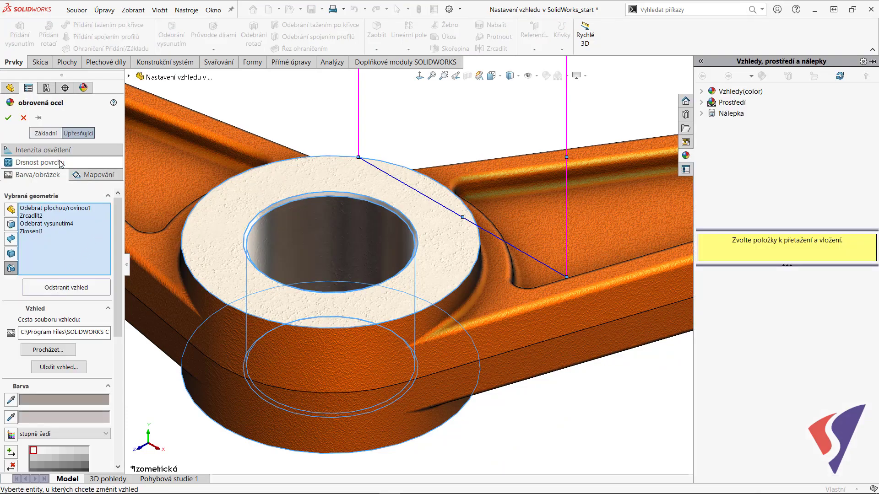
{"action": "left_click", "coordinate": [89, 163]}
{"action": "left_click", "coordinate": [90, 162]}
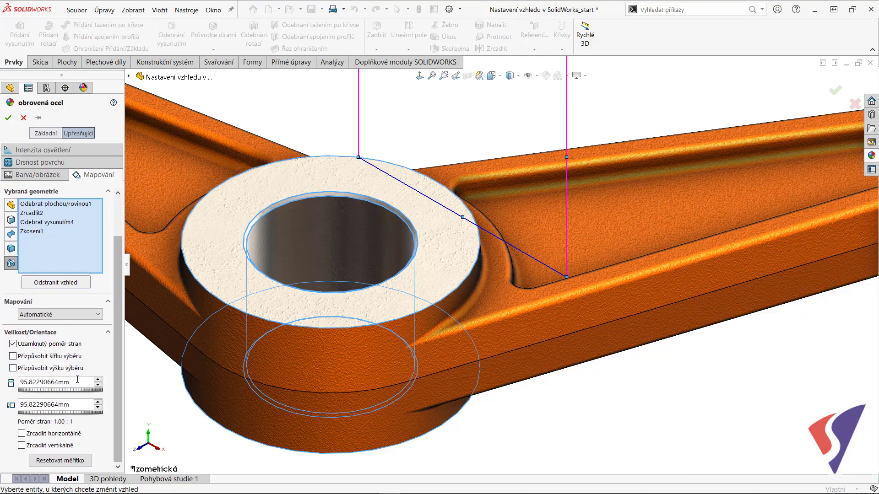
{"action": "left_click_drag", "start_coordinate": [73, 381], "coordinate": [36, 381]}
{"action": "type", "text": "25.00mm"}
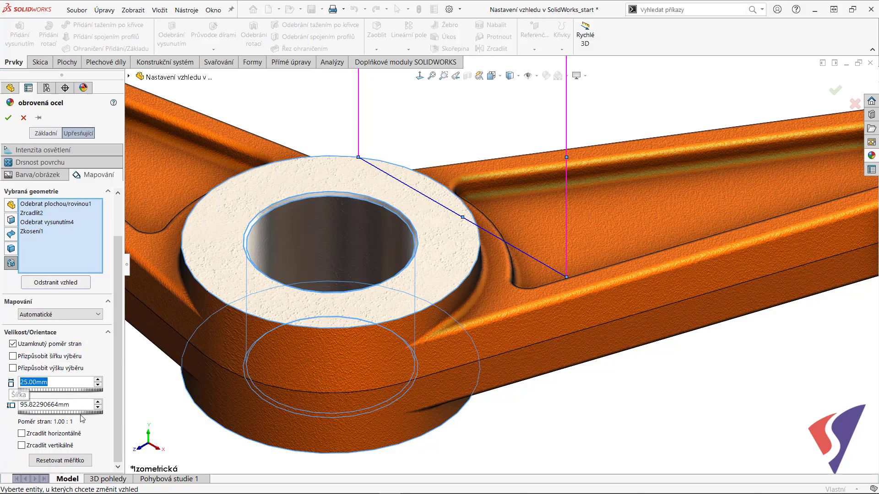
{"action": "left_click", "coordinate": [77, 405]}
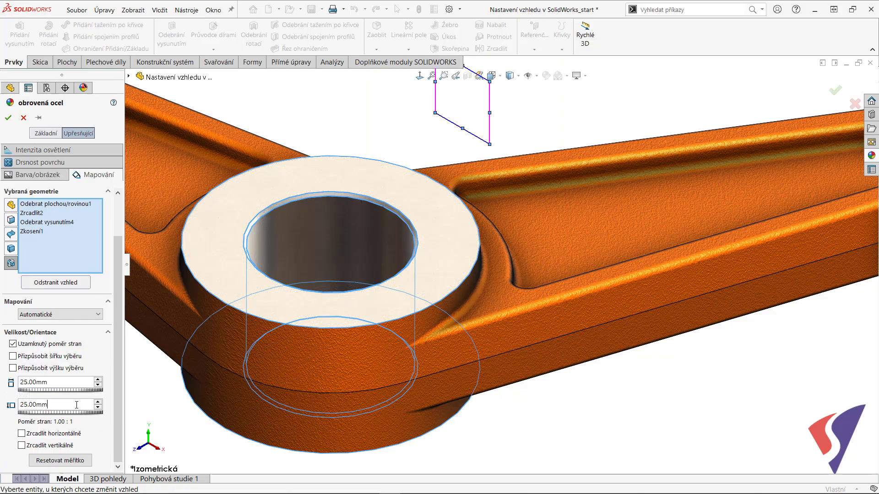
{"action": "left_click", "coordinate": [8, 118]}
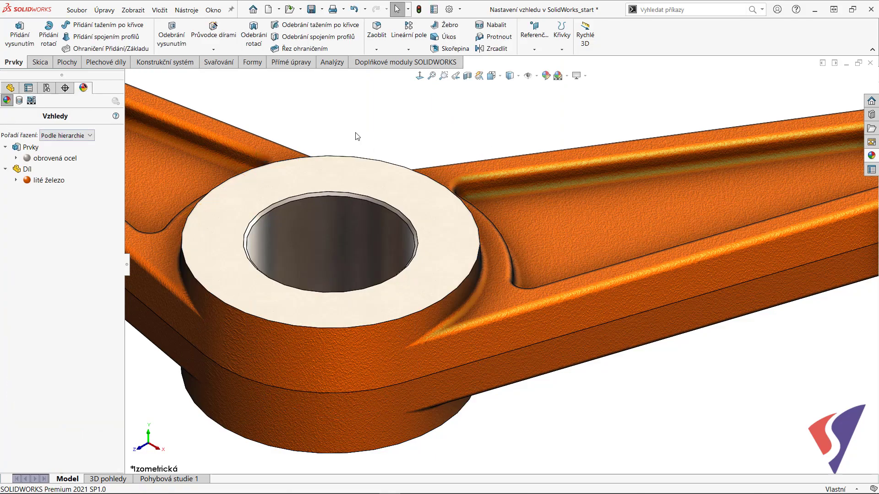
Zoom into the boss and its hole, then fit the whole bracket back into view.
{"action": "left_click", "coordinate": [443, 75]}
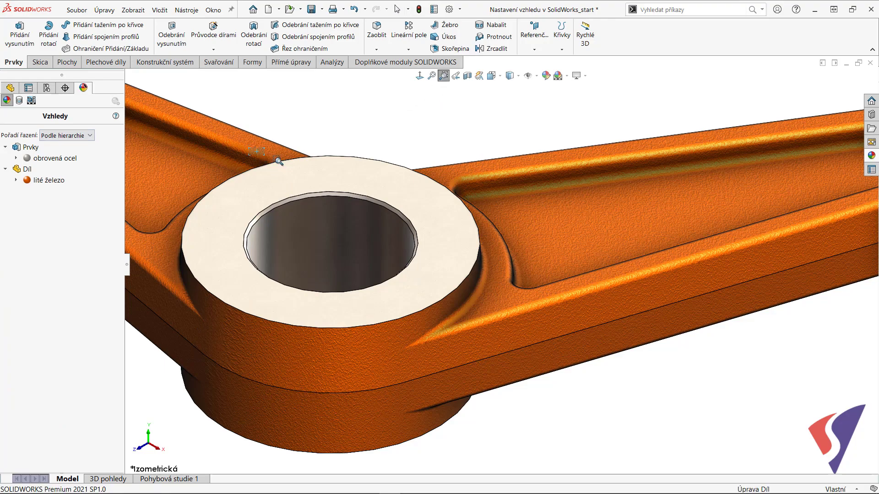
{"action": "left_click_drag", "start_coordinate": [279, 161], "coordinate": [569, 262]}
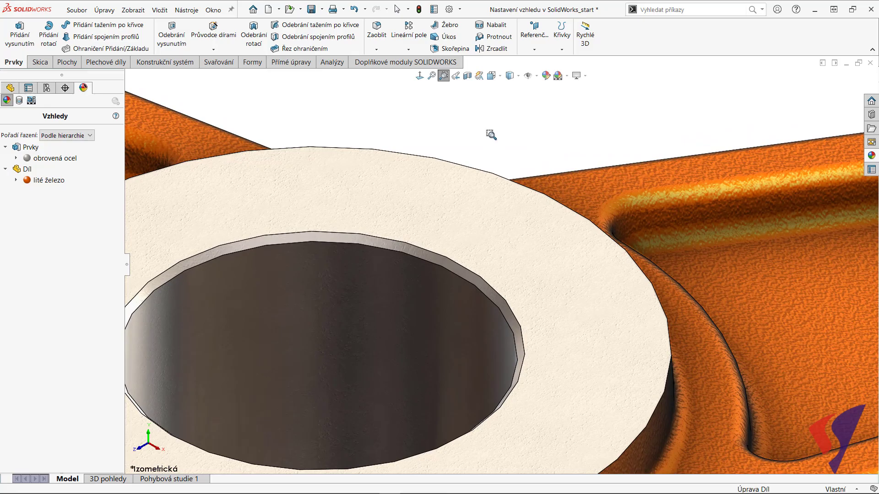
{"action": "key", "text": "f"}
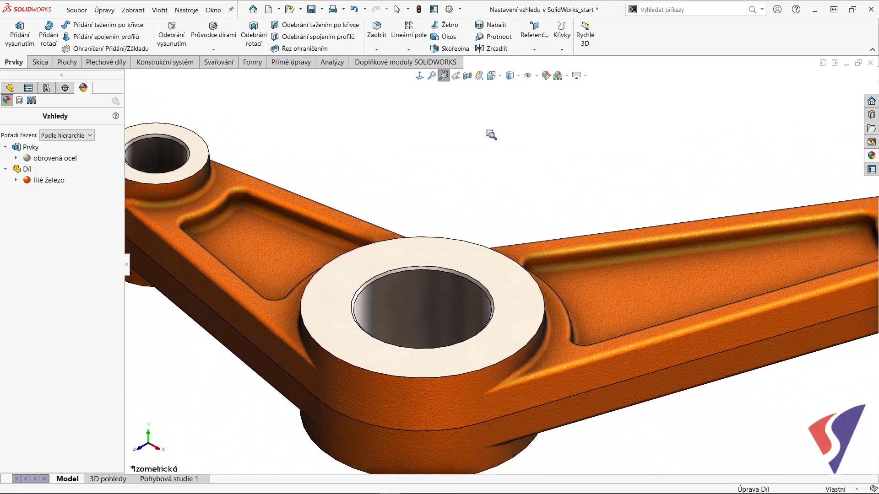